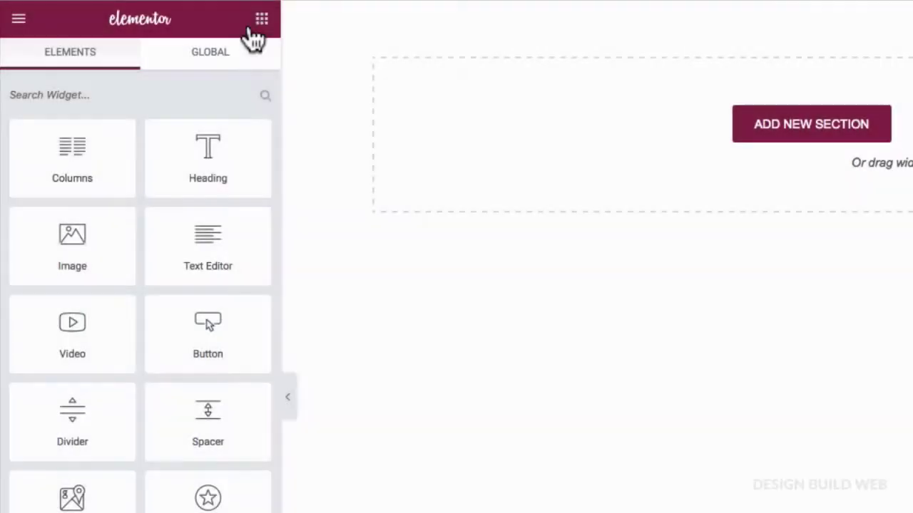
- Add a single-column section at the top holding a 'This is heading element' heading
left_click_drag(88, 160, 391, 126)
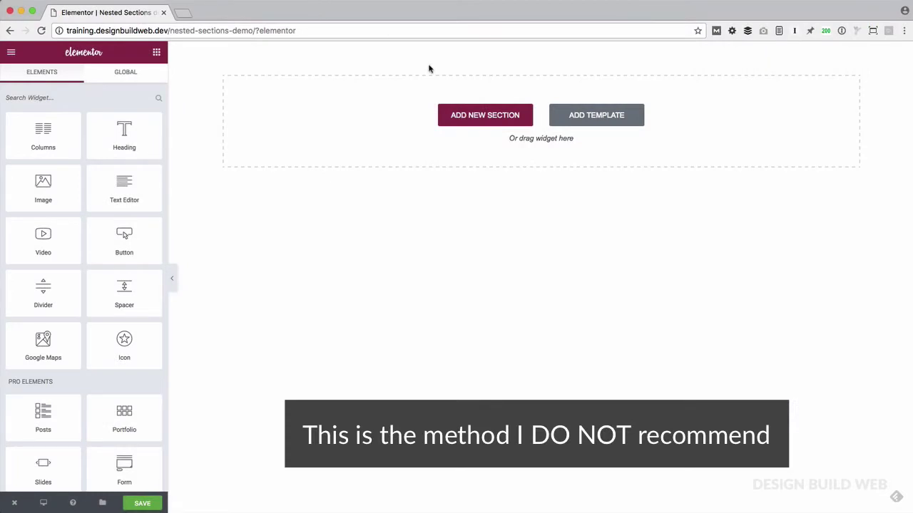
left_click(501, 118)
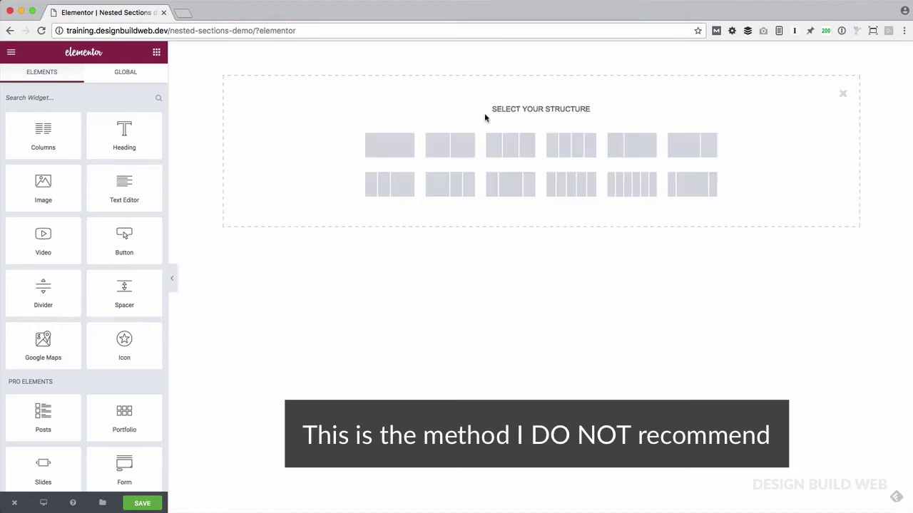
left_click(390, 145)
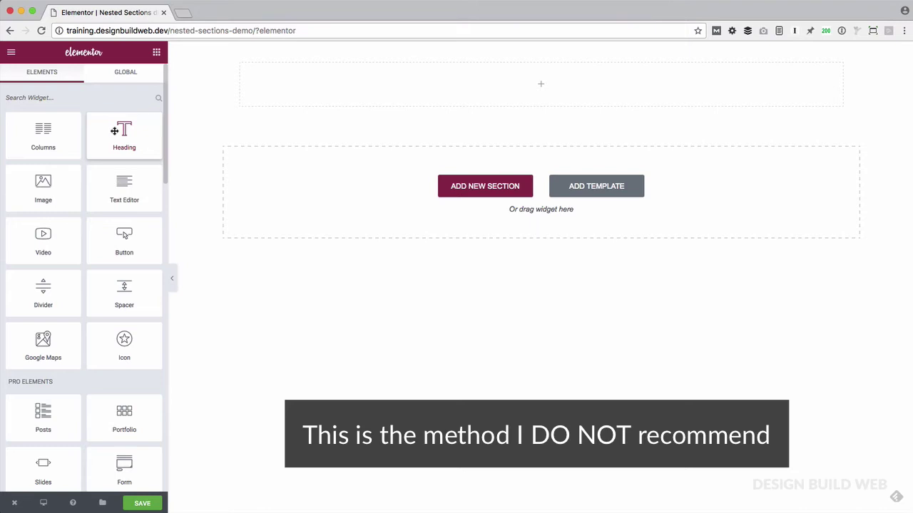
left_click_drag(119, 131, 308, 86)
- Centre the heading and give it a classic green #23a455 background
left_click(65, 341)
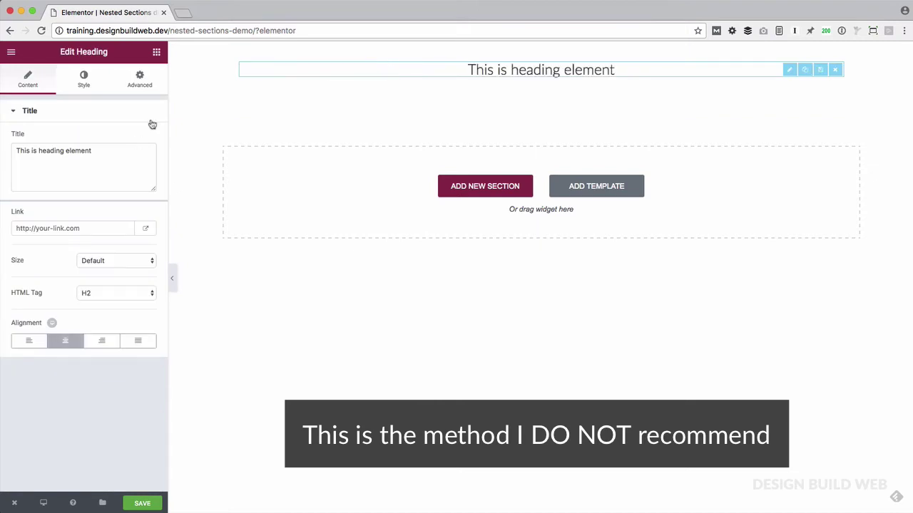
left_click(138, 78)
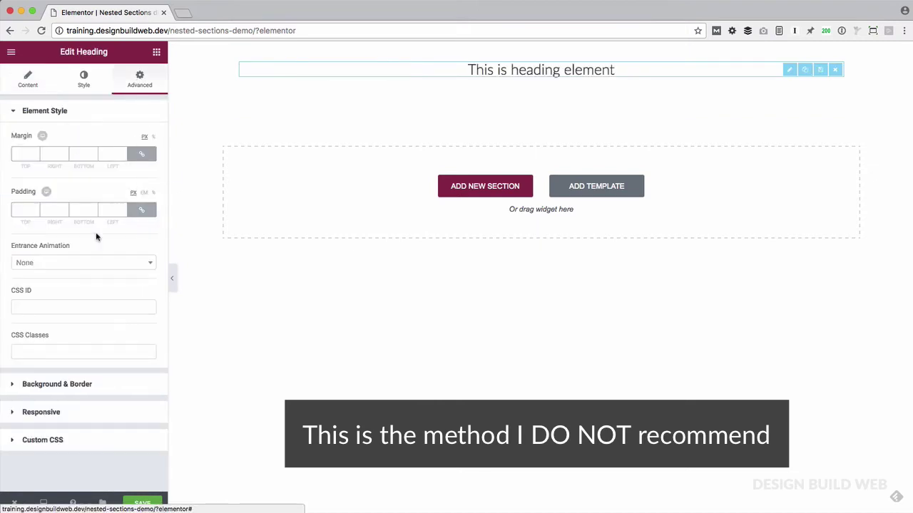
left_click(13, 387)
left_click(116, 179)
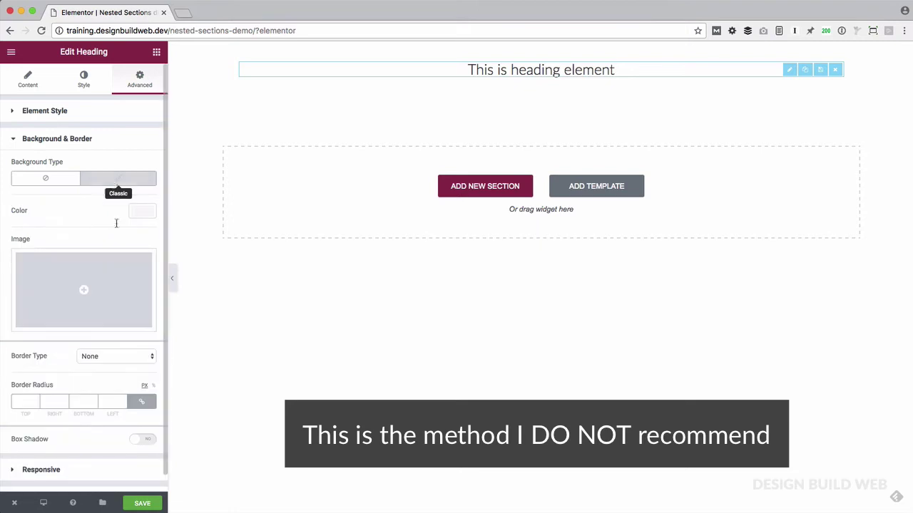
left_click(142, 212)
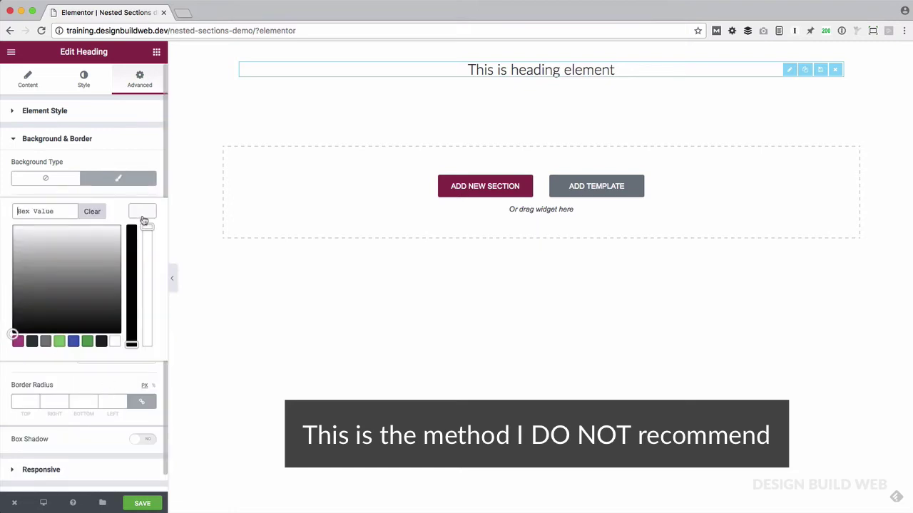
left_click(87, 343)
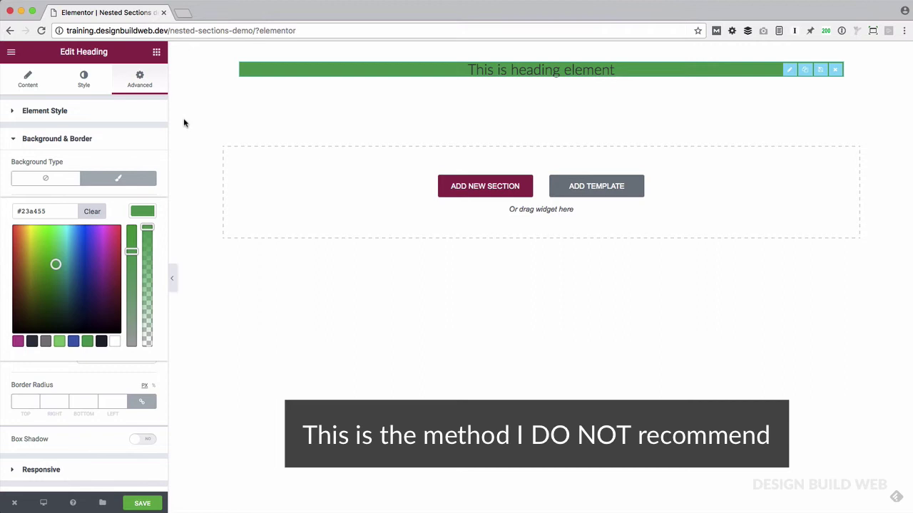
left_click(155, 53)
- Nest a columns block under the green heading and extend it to three columns
left_click_drag(37, 140, 387, 76)
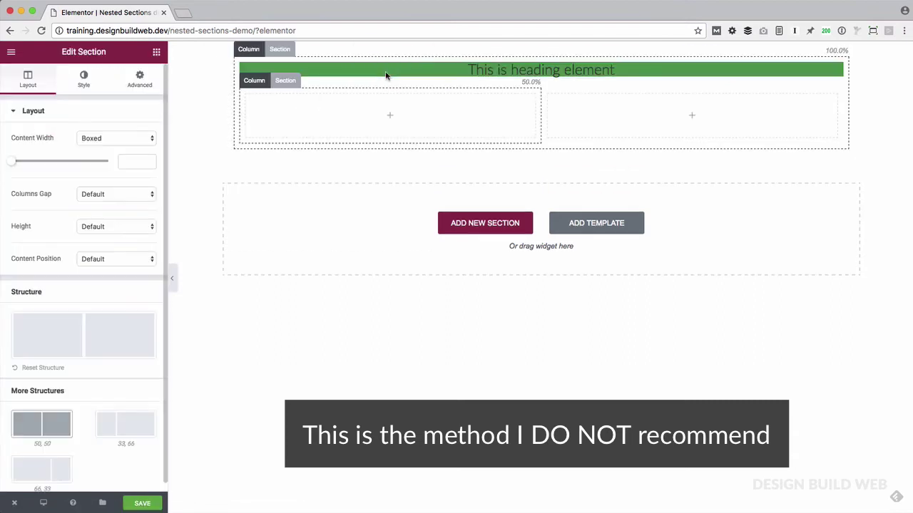
left_click(255, 80)
left_click(305, 81)
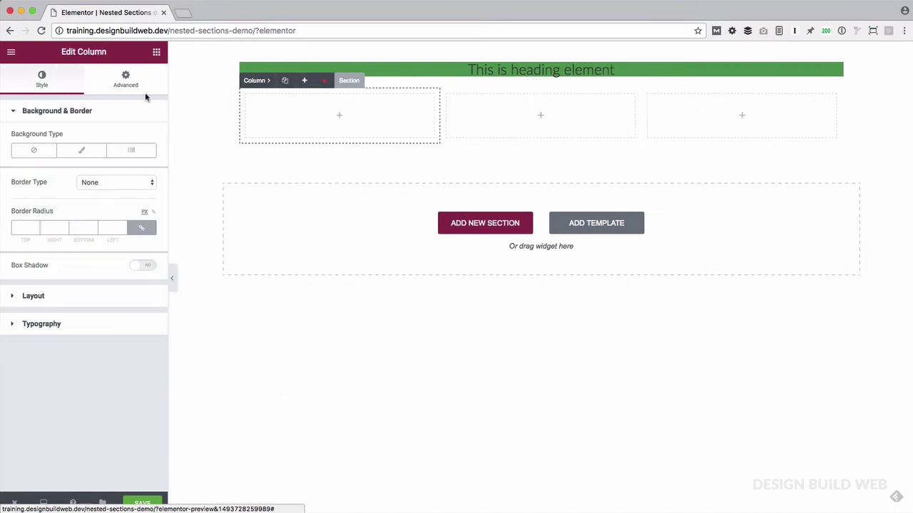
- Place a heading widget in each of the three inner columns
left_click(157, 53)
left_click_drag(132, 145, 279, 127)
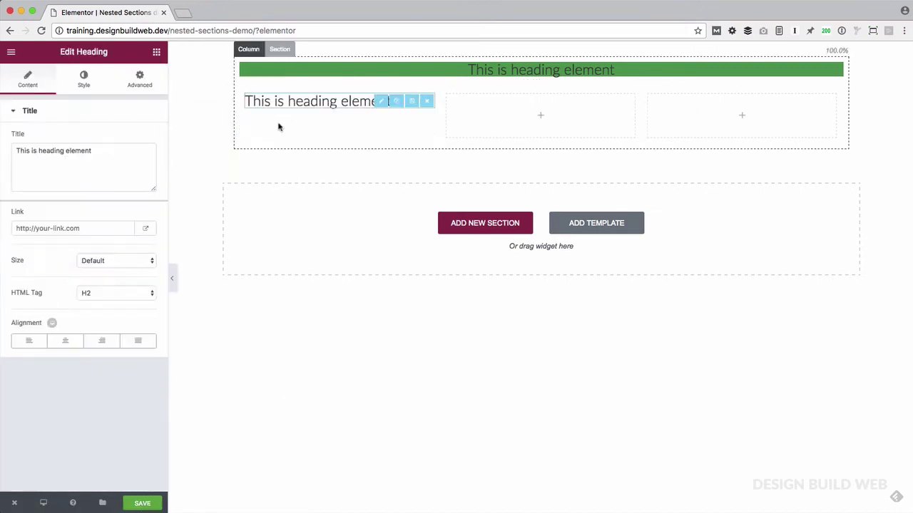
left_click(157, 53)
left_click_drag(135, 129, 522, 121)
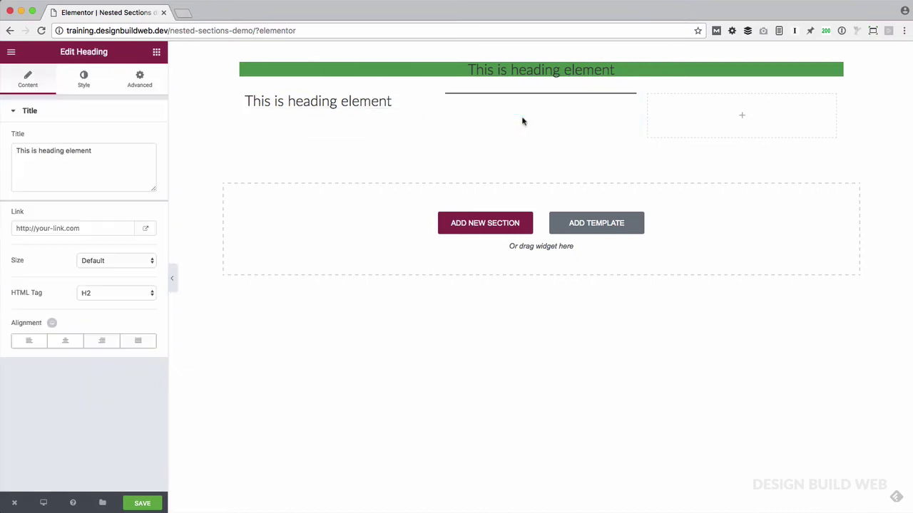
left_click(155, 52)
left_click_drag(124, 129, 680, 107)
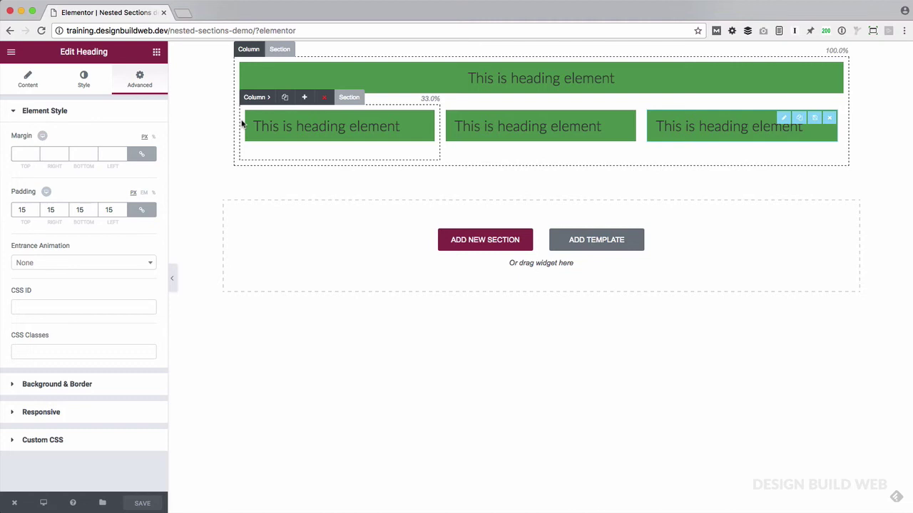
- Drop a two-column section beneath the row of green headings
left_click(157, 51)
left_click_drag(24, 131, 387, 249)
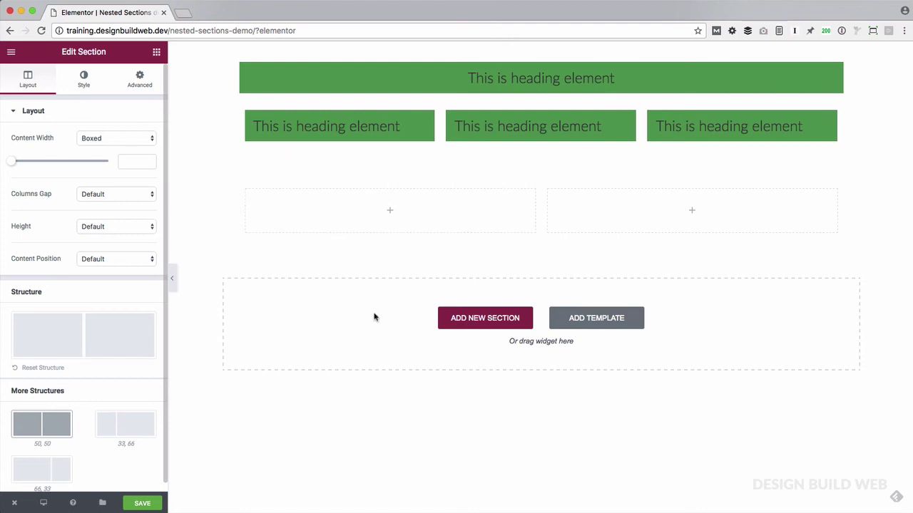
- Add a one-column section below and nest two two-column blocks inside it
left_click(485, 323)
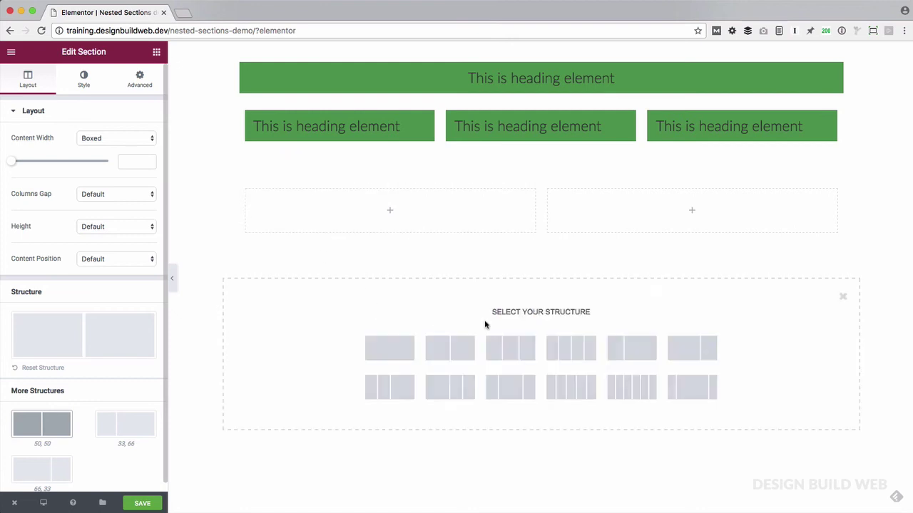
left_click(390, 348)
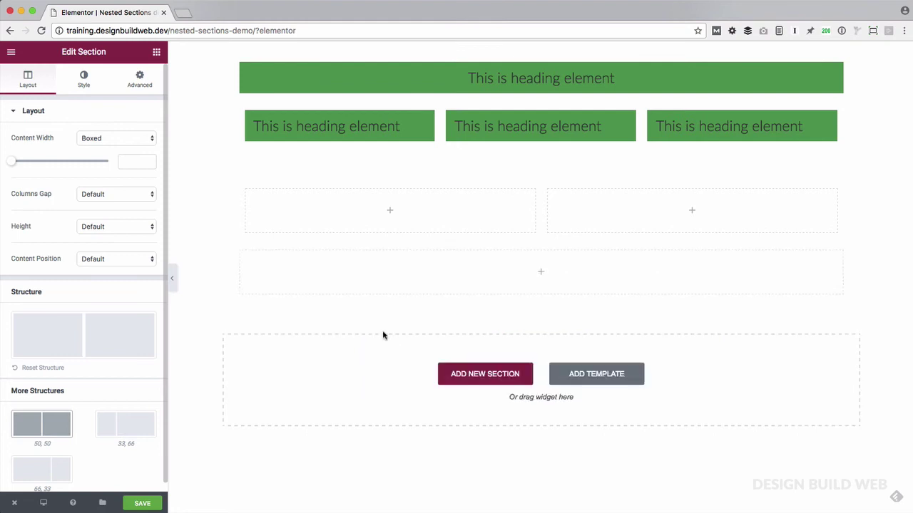
left_click(152, 52)
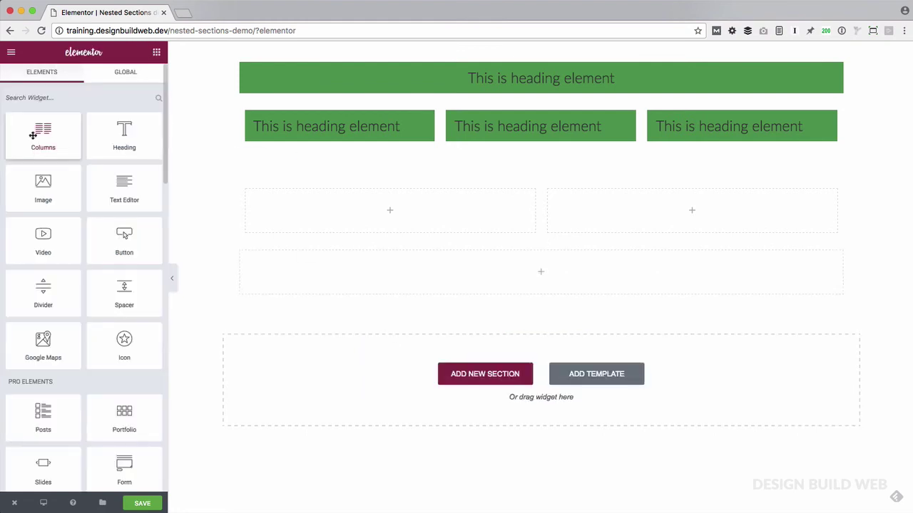
left_click_drag(32, 134, 349, 278)
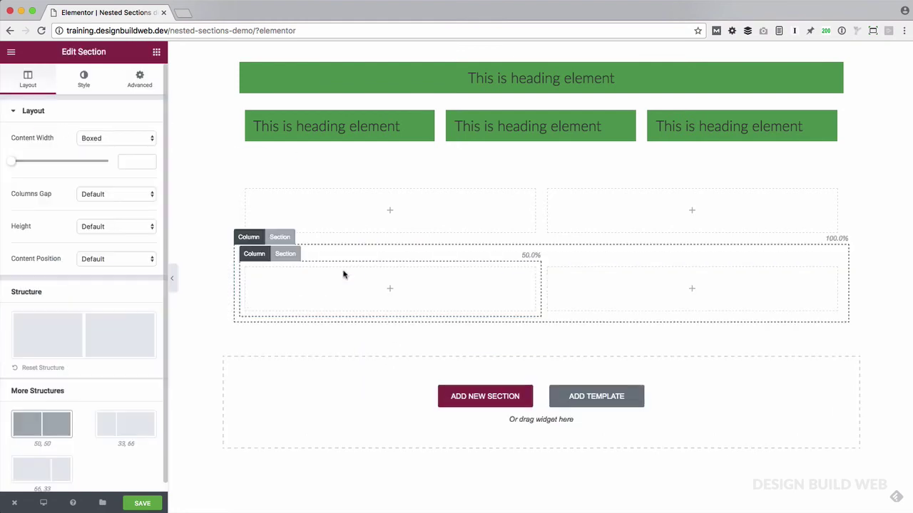
left_click(156, 52)
mouse_move(41, 121)
left_mouse_down()
mouse_move(350, 293)
mouse_move(348, 309)
left_mouse_up()
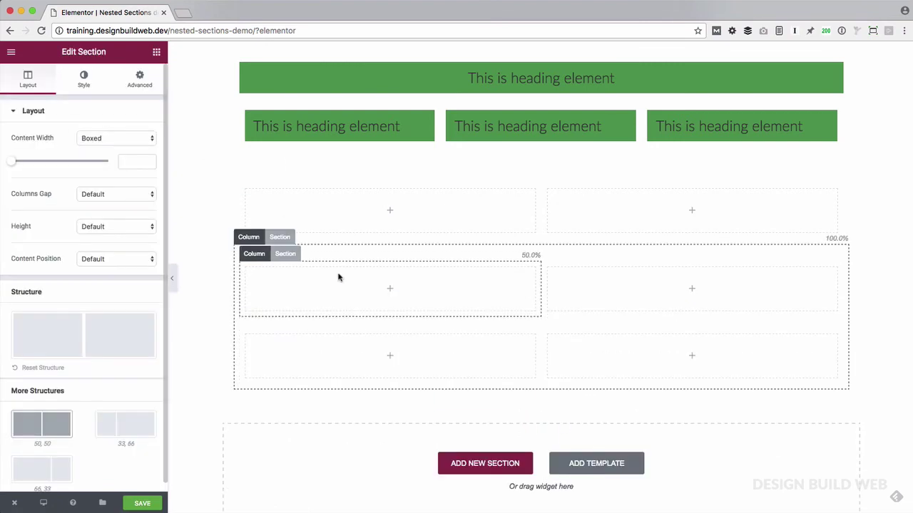